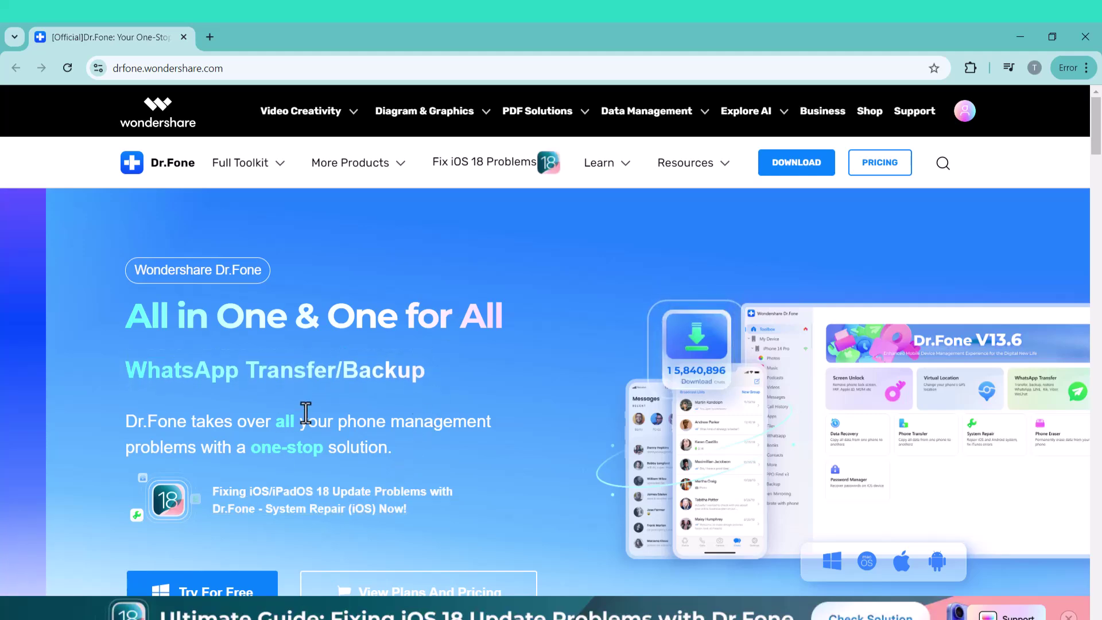
# Step: Scroll up and down through the Dr.Fone page on drfone.wondershare.com
pyautogui.scroll(-8, 305, 412)
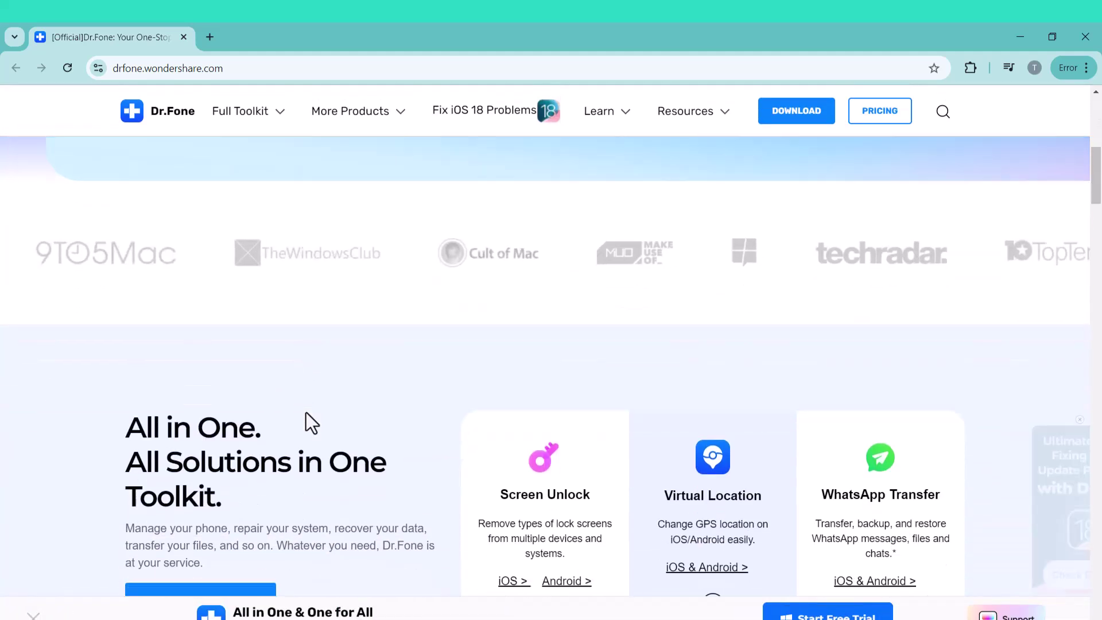
pyautogui.scroll(-5, 305, 412)
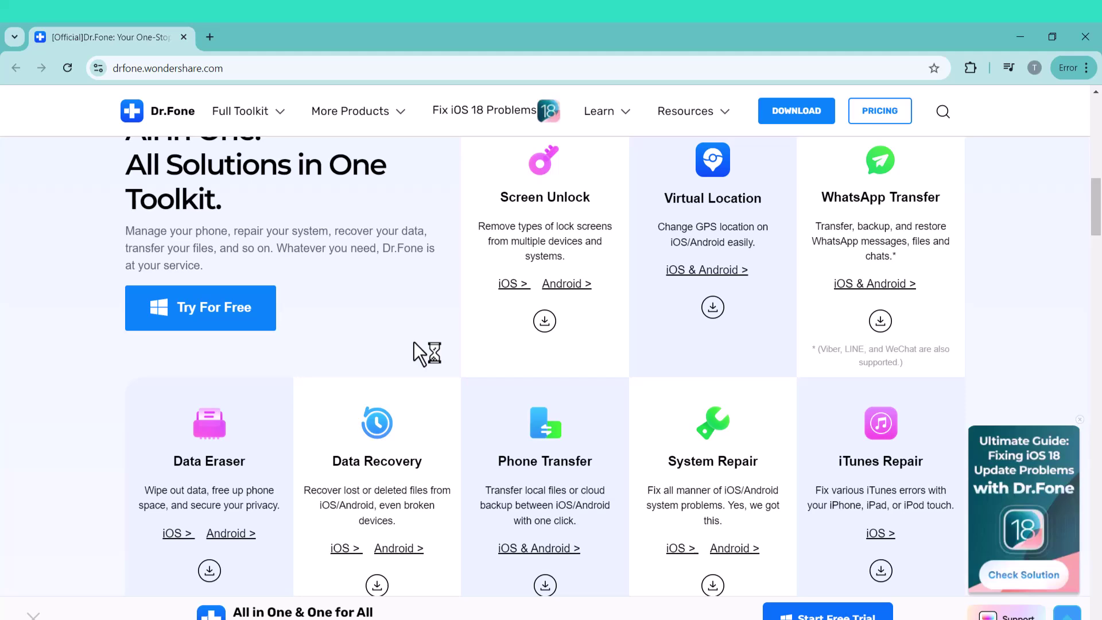
pyautogui.scroll(-10, 415, 342)
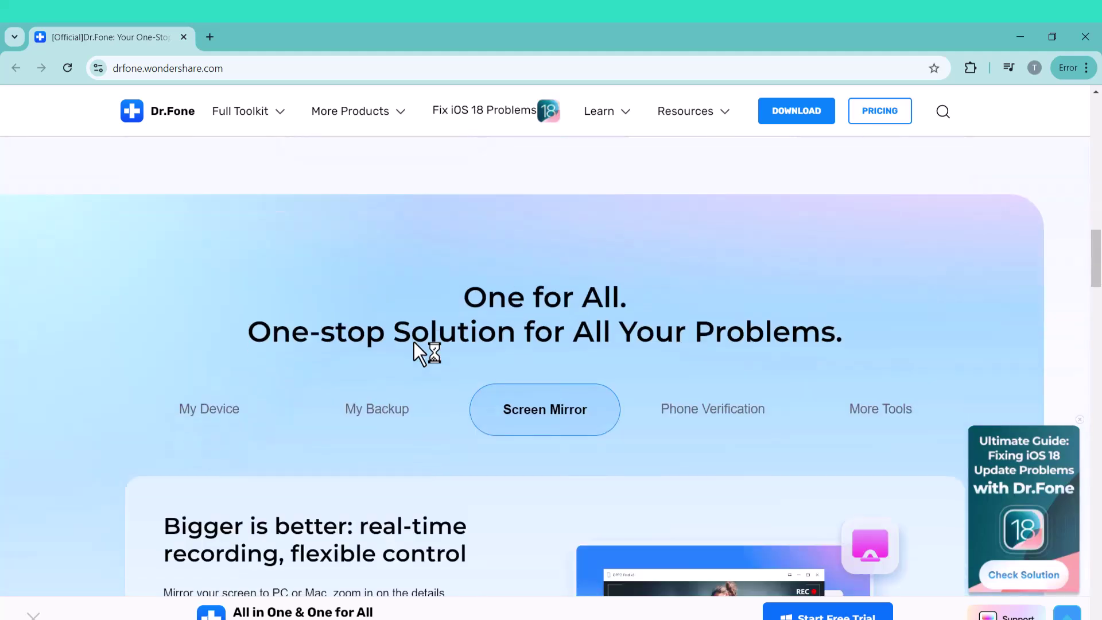
pyautogui.scroll(2, 415, 342)
pyautogui.scroll(-1, 414, 340)
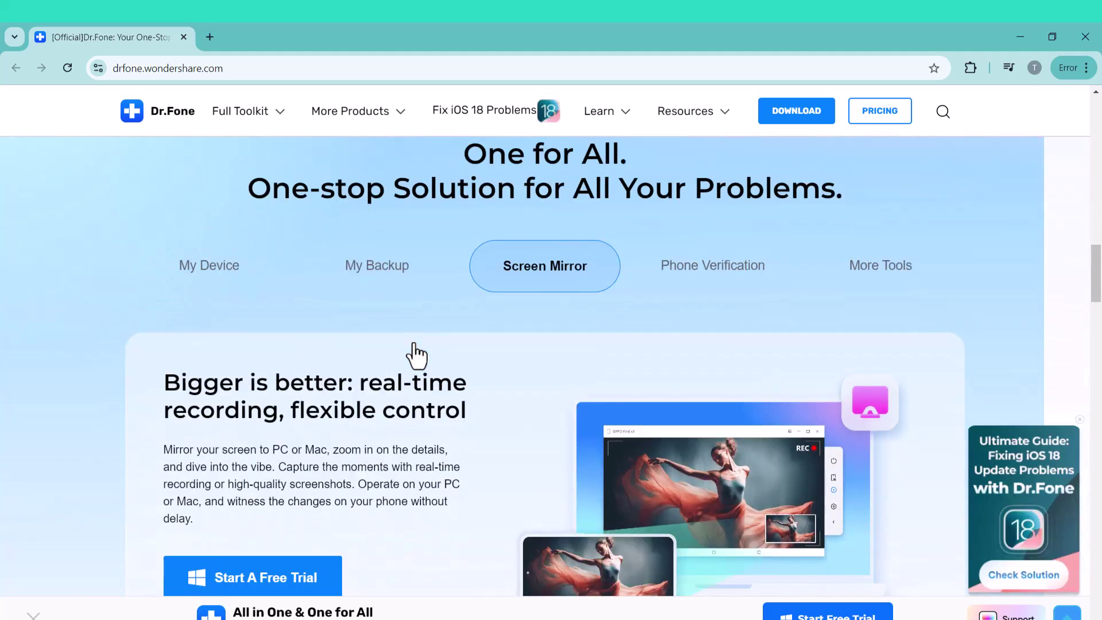
pyautogui.scroll(15, 408, 361)
pyautogui.scroll(-1, 291, 423)
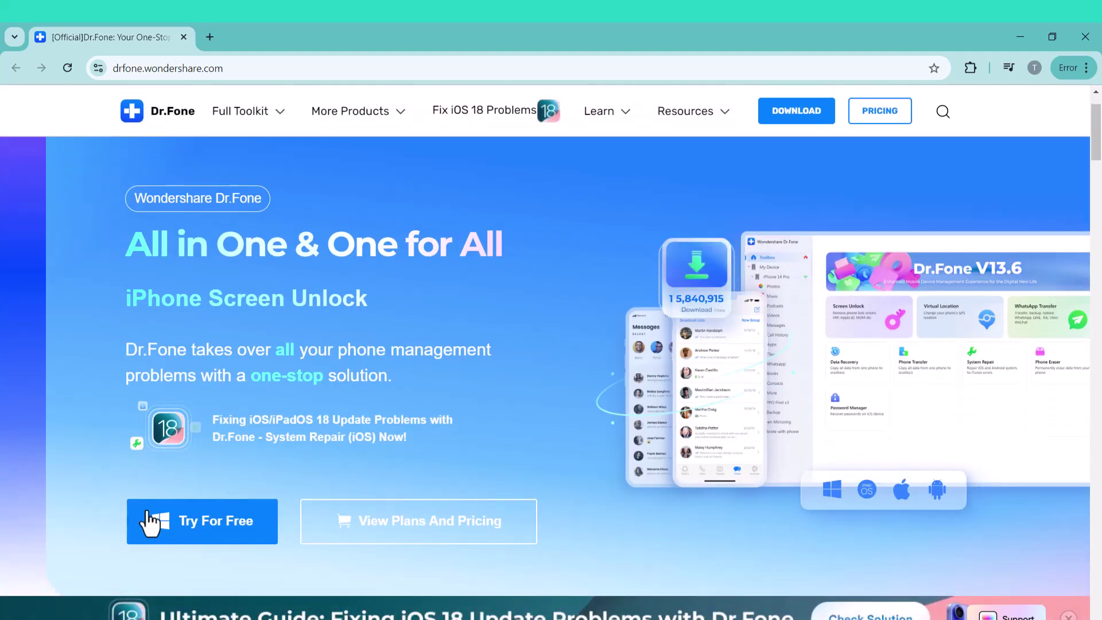
pyautogui.click(204, 519)
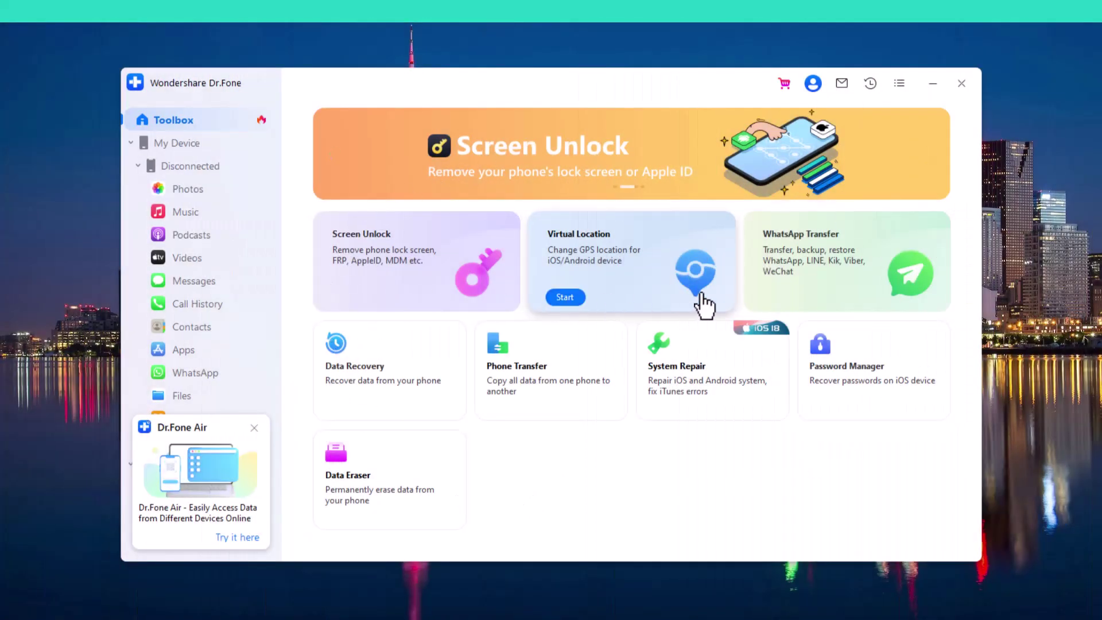
pyautogui.moveTo(404, 292)
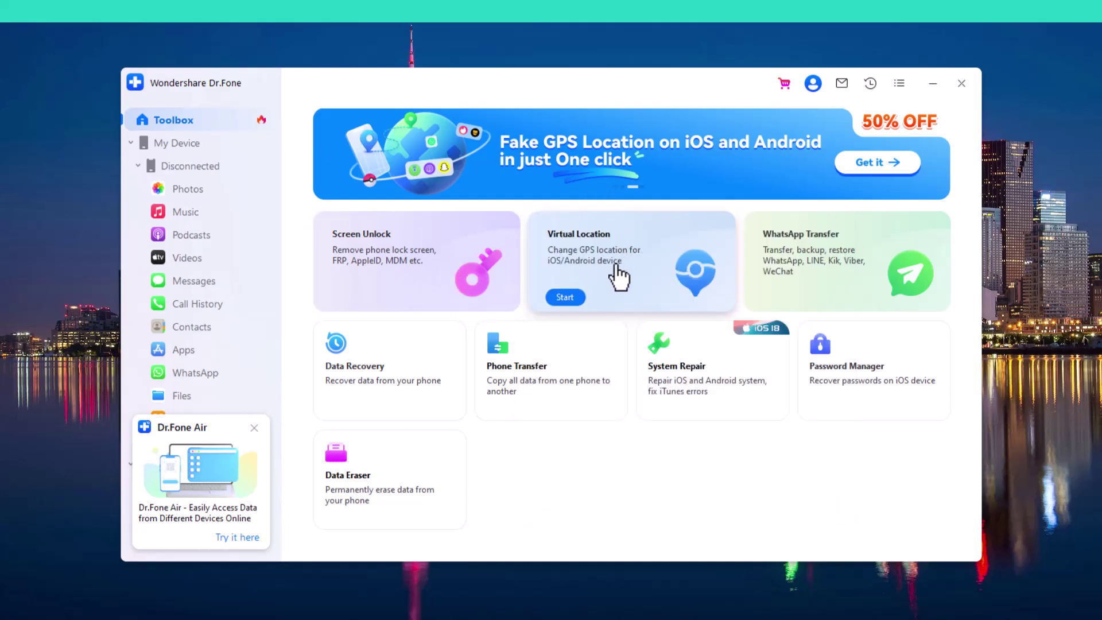
pyautogui.moveTo(619, 278)
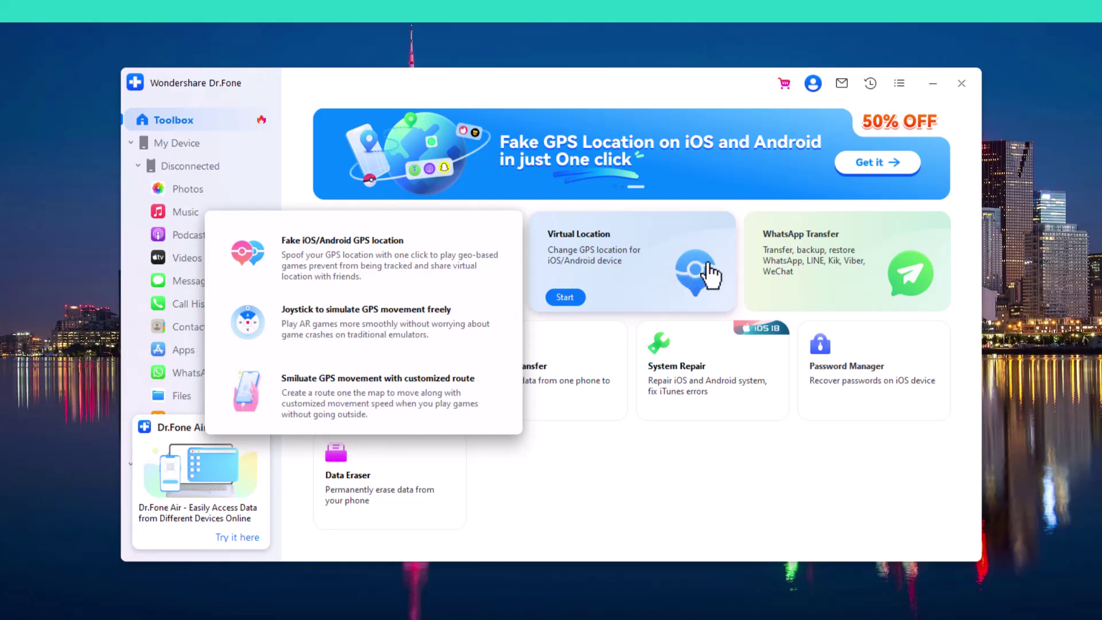
pyautogui.moveTo(812, 282)
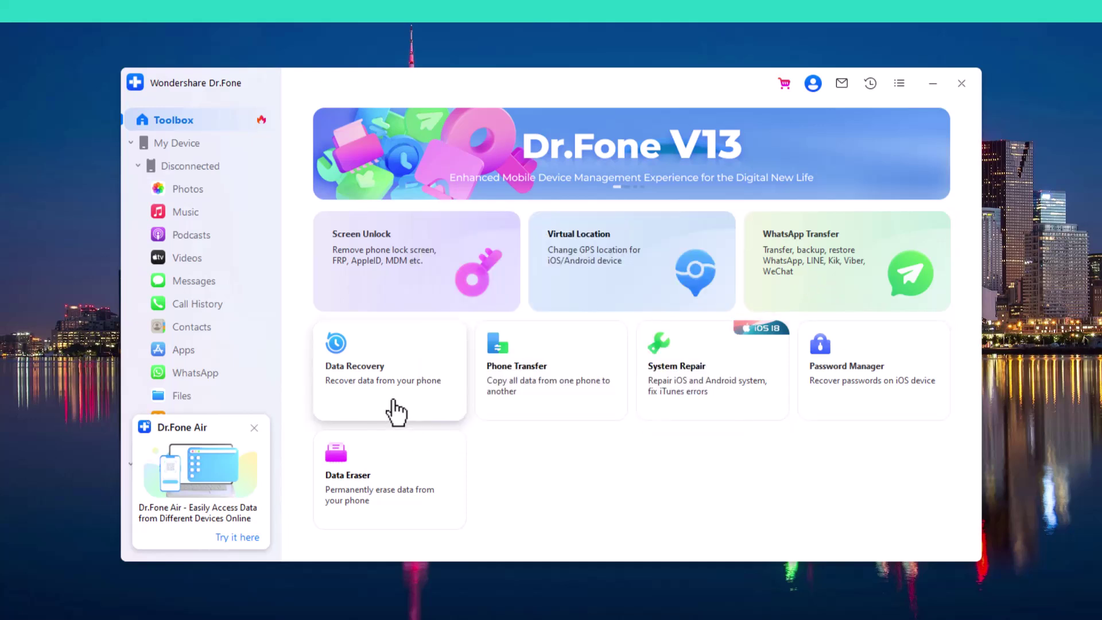
# Step: Look over the remaining Dr.Fone Toolbox cards, ending on Phone Transfer
pyautogui.moveTo(397, 412)
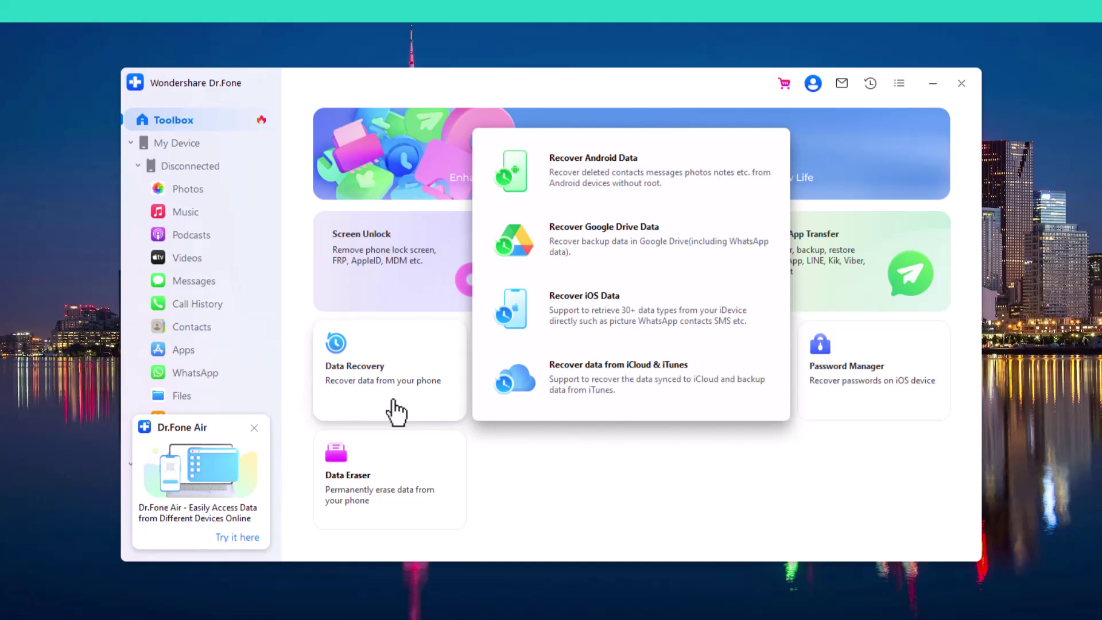
pyautogui.moveTo(561, 395)
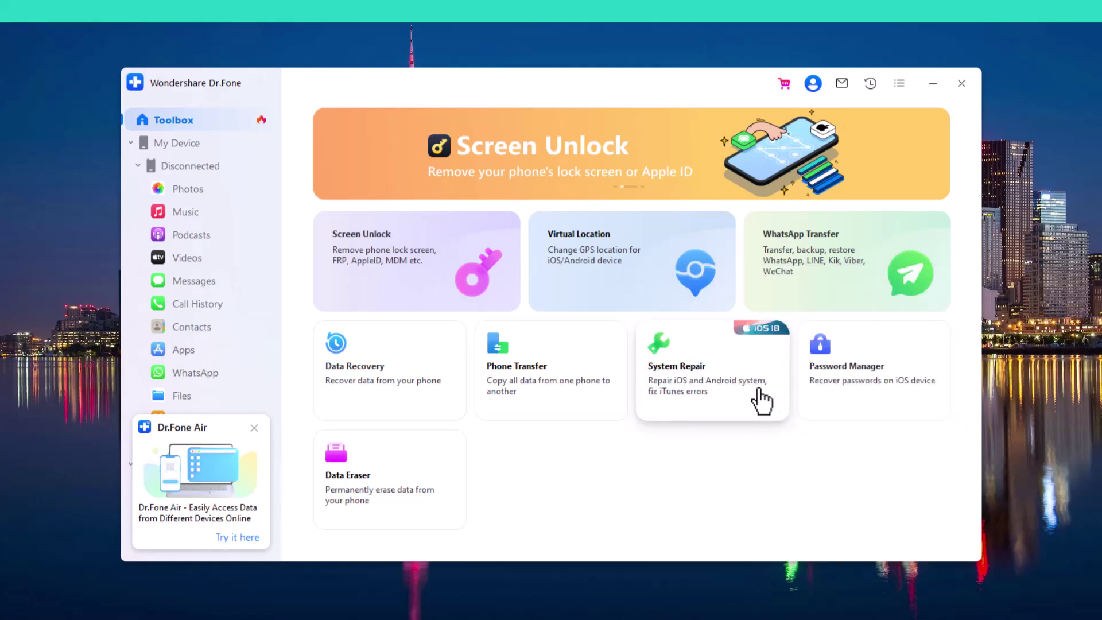
pyautogui.moveTo(762, 400)
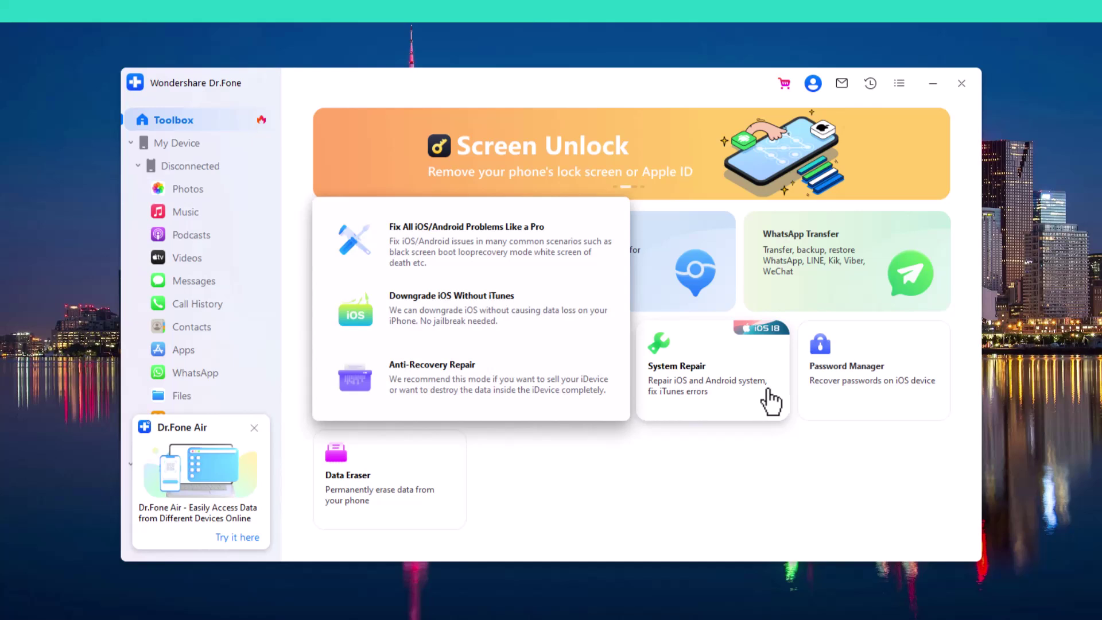
pyautogui.moveTo(846, 396)
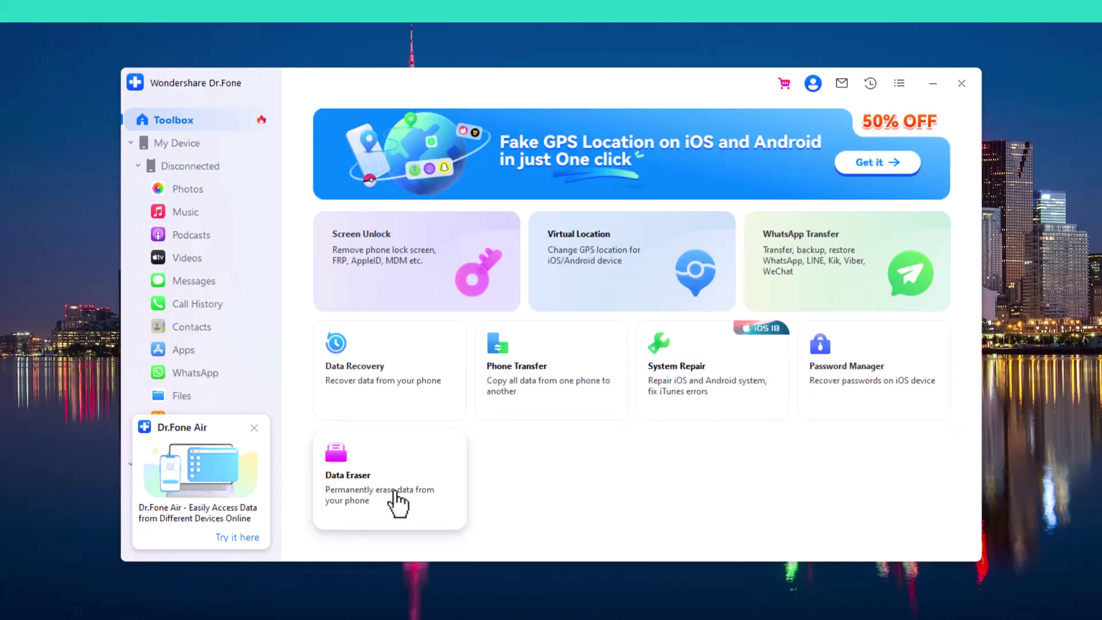
pyautogui.moveTo(398, 504)
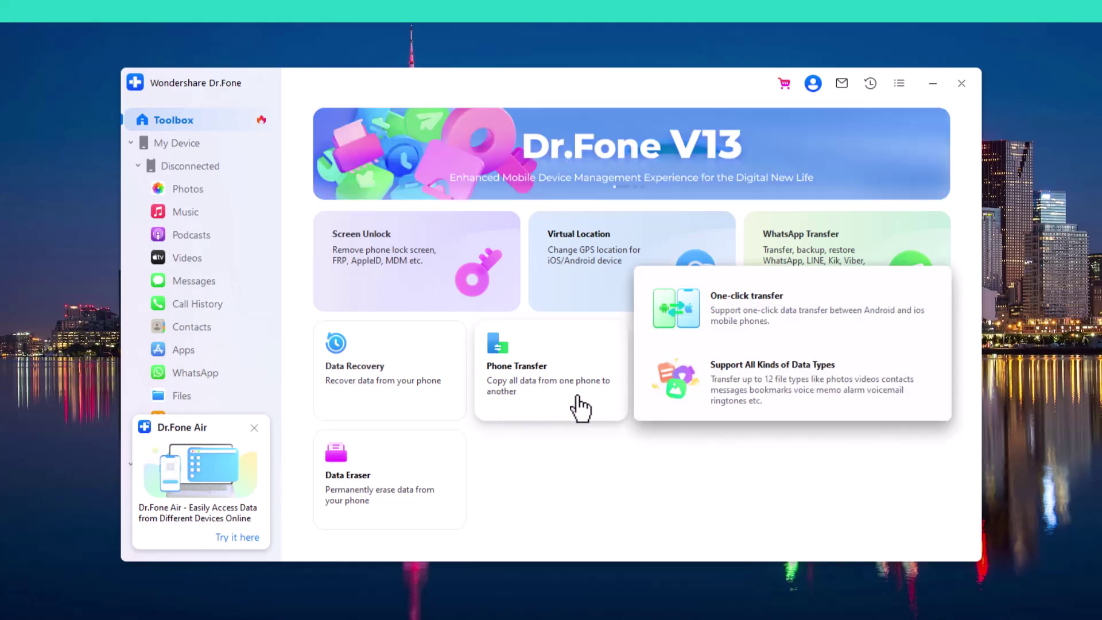
# Step: Open Phone Transfer and accept temporarily switching the default SMS app
pyautogui.click(552, 392)
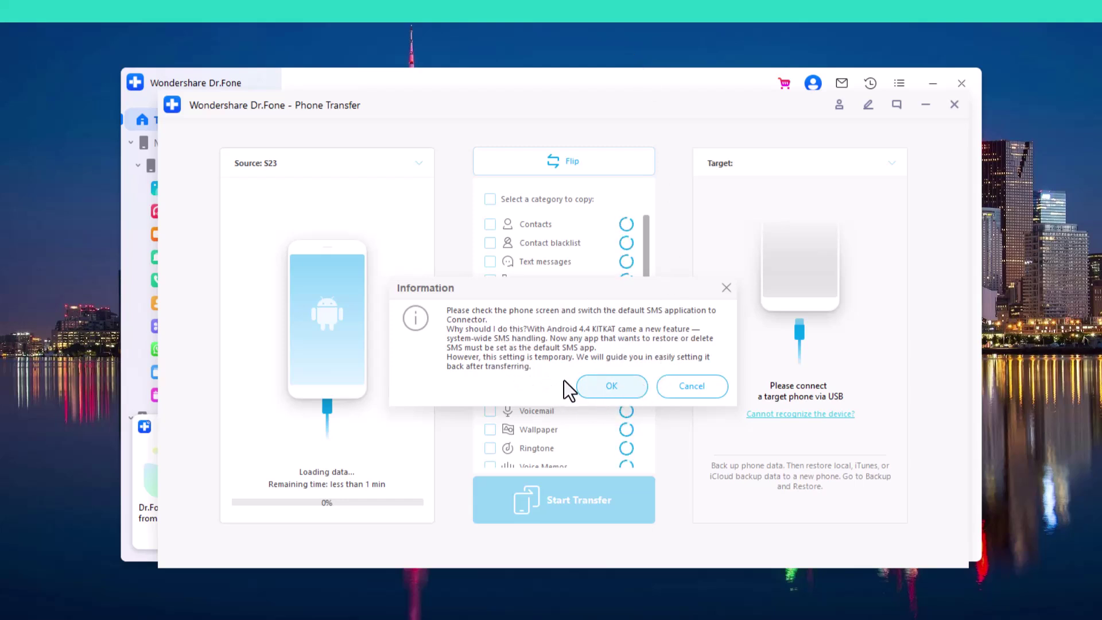
pyautogui.click(618, 388)
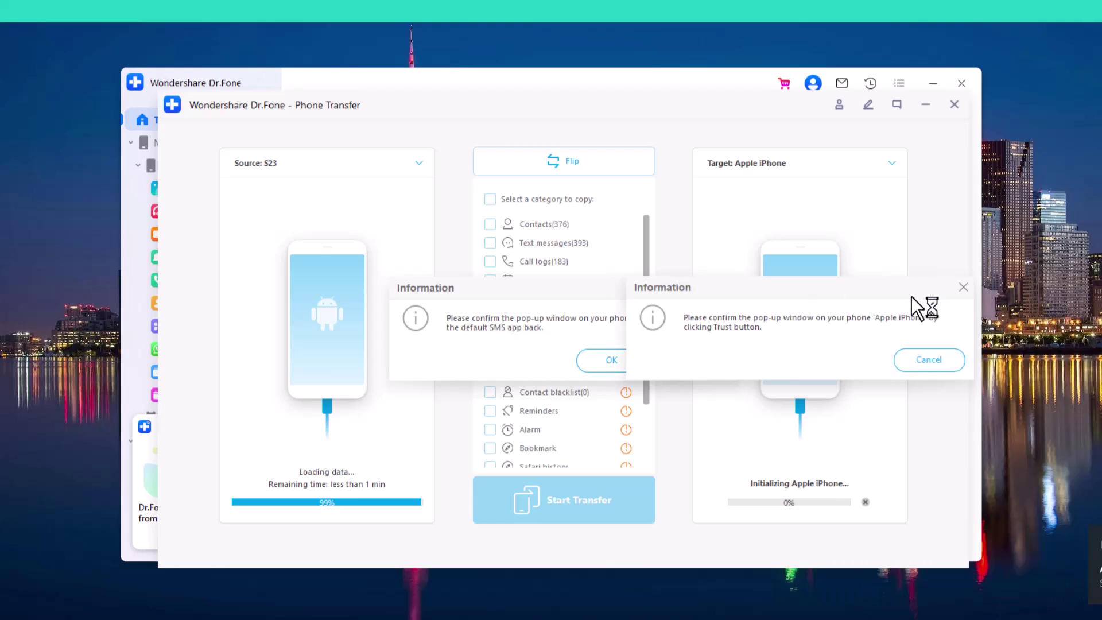
# Step: Acknowledge the SMS app restore, select all eight data categories, and start the transfer
pyautogui.click(615, 361)
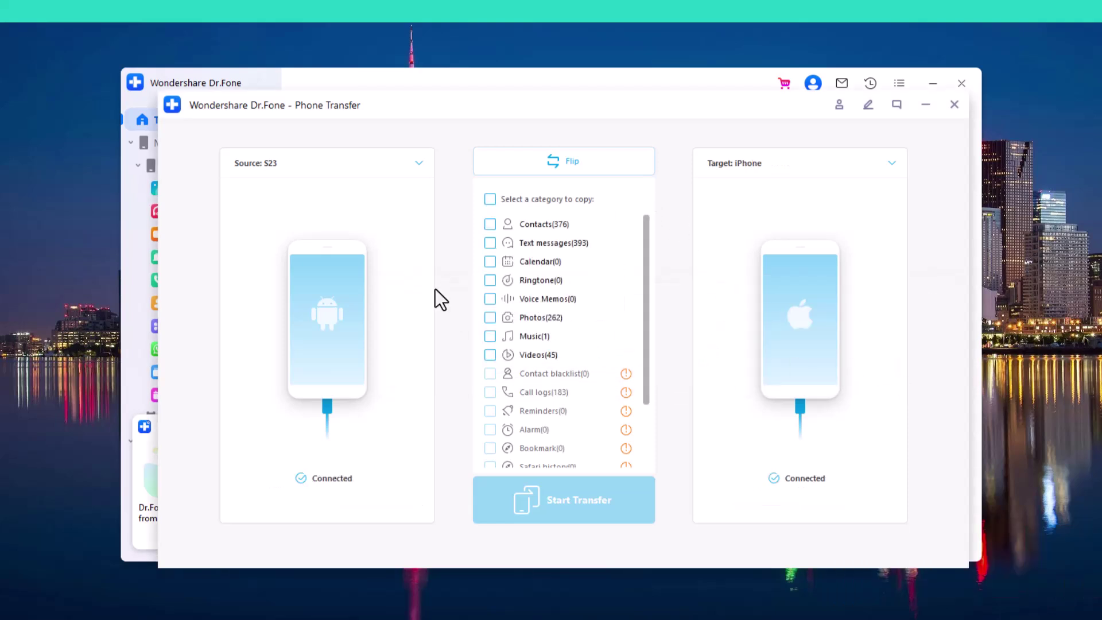
pyautogui.click(492, 223)
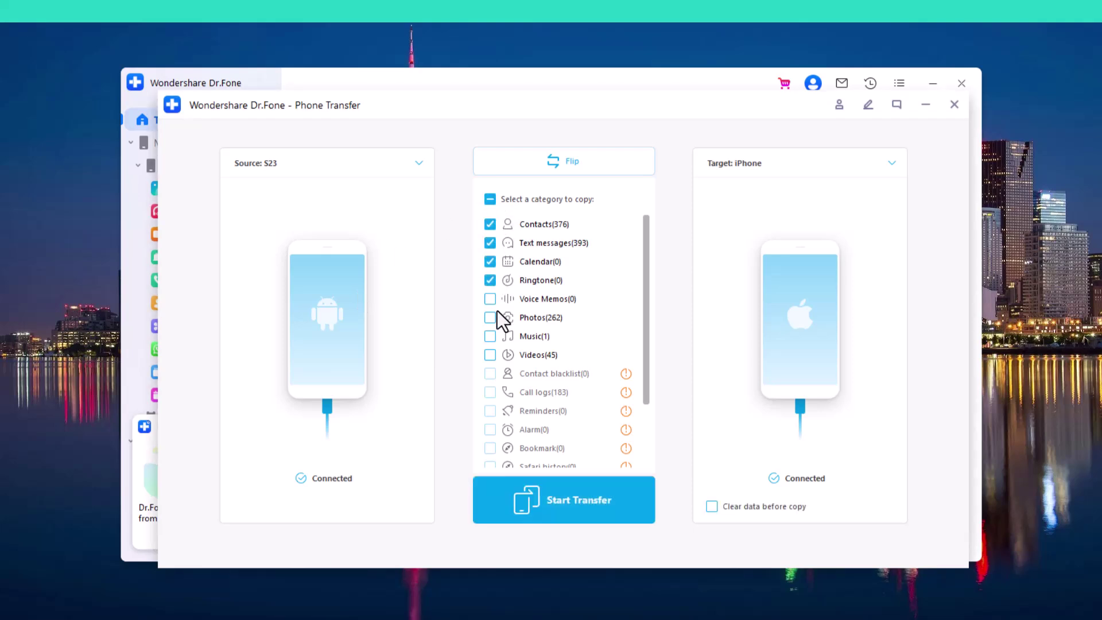
pyautogui.click(488, 203)
pyautogui.click(489, 203)
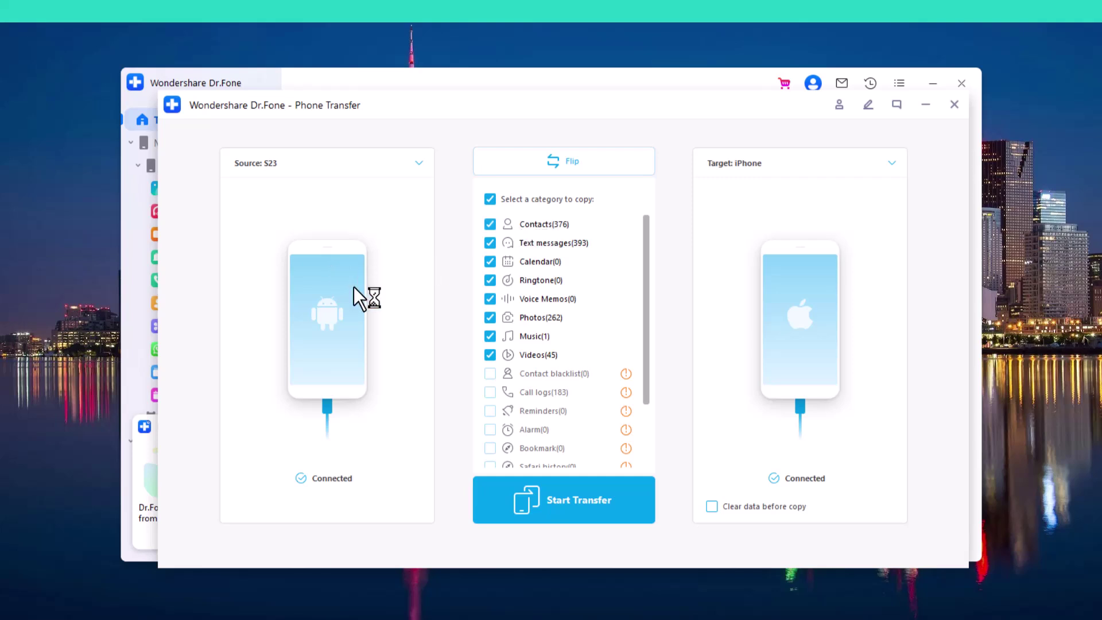
pyautogui.click(588, 508)
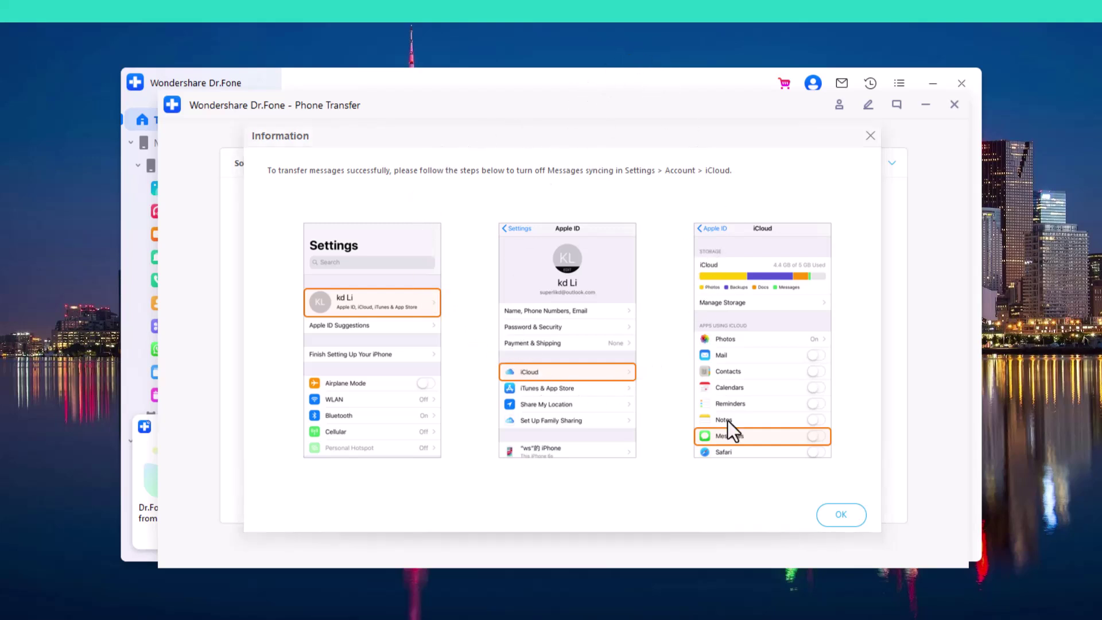
# Step: Dismiss the iCloud Messages notice and let the transfer finish with 1077 items copied
pyautogui.click(840, 516)
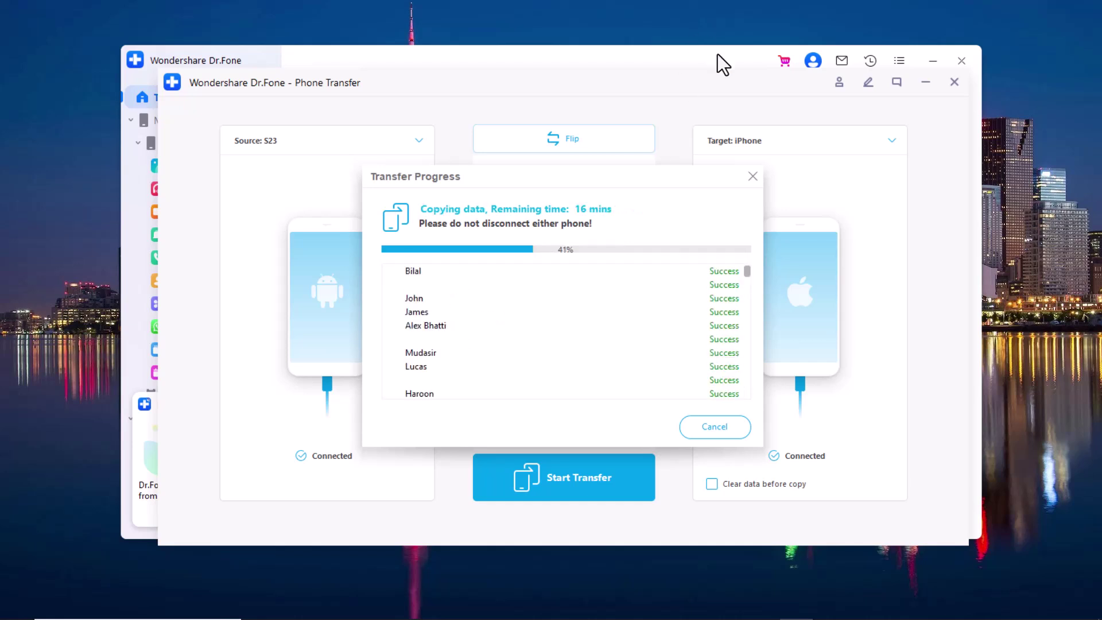
pyautogui.scroll(-10, 661, 315)
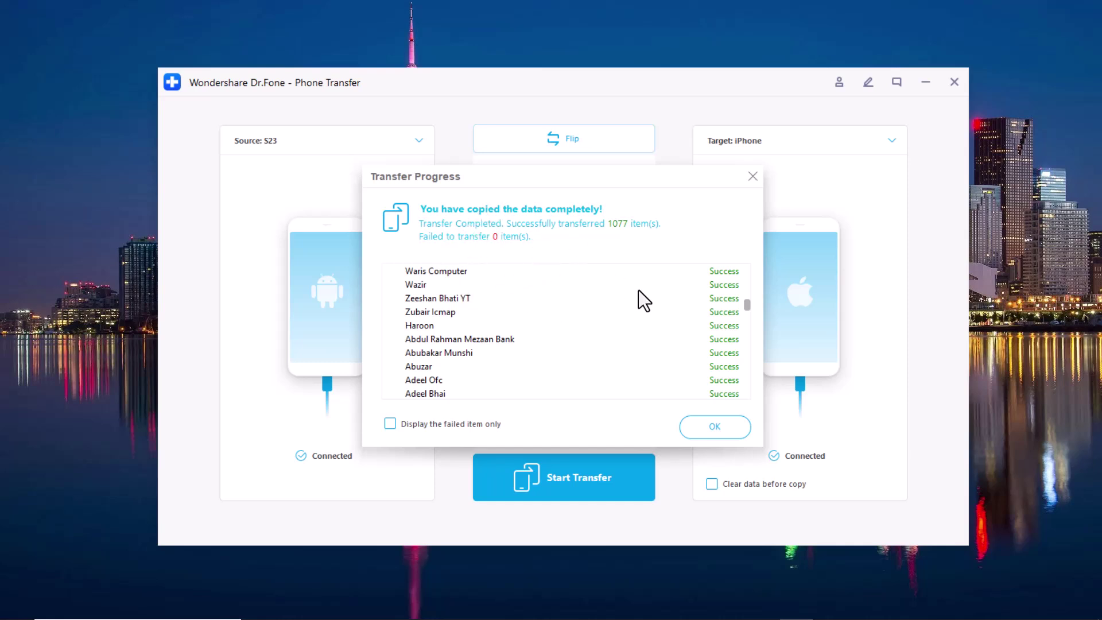
pyautogui.click(717, 427)
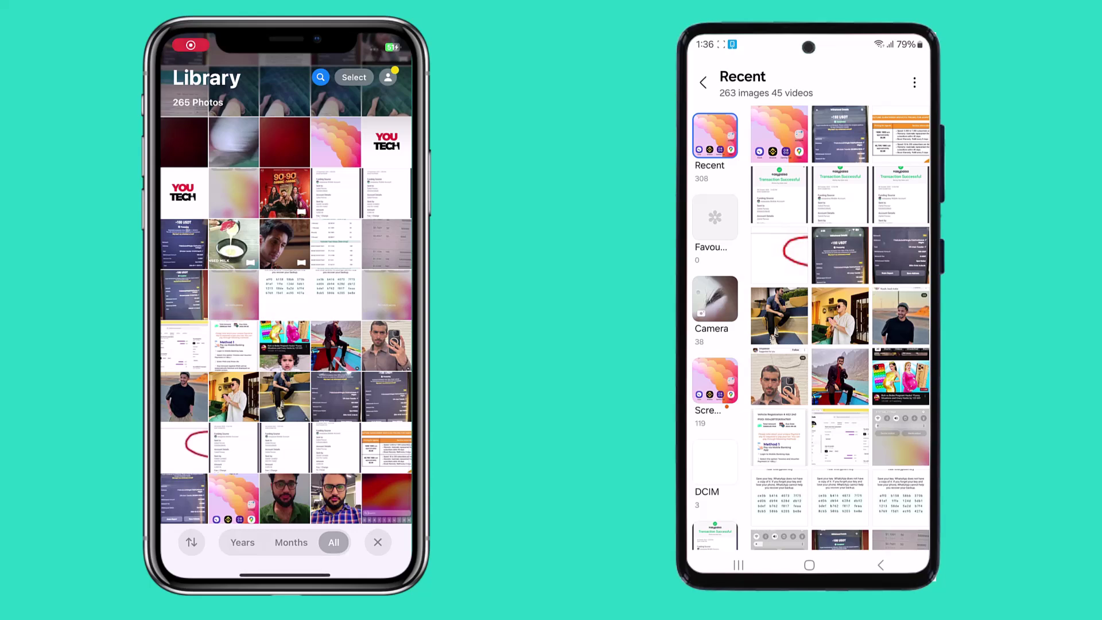
pyautogui.scroll(1, 286, 304)
pyautogui.scroll(5, 286, 332)
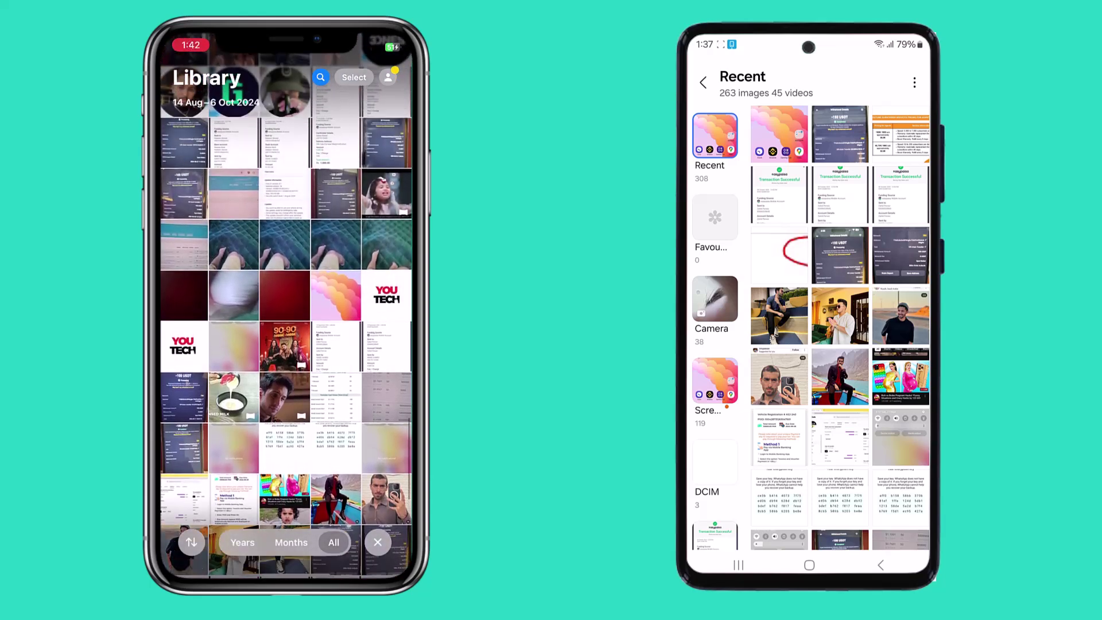
pyautogui.scroll(-2, 840, 321)
pyautogui.scroll(5, 286, 333)
pyautogui.scroll(5, 840, 327)
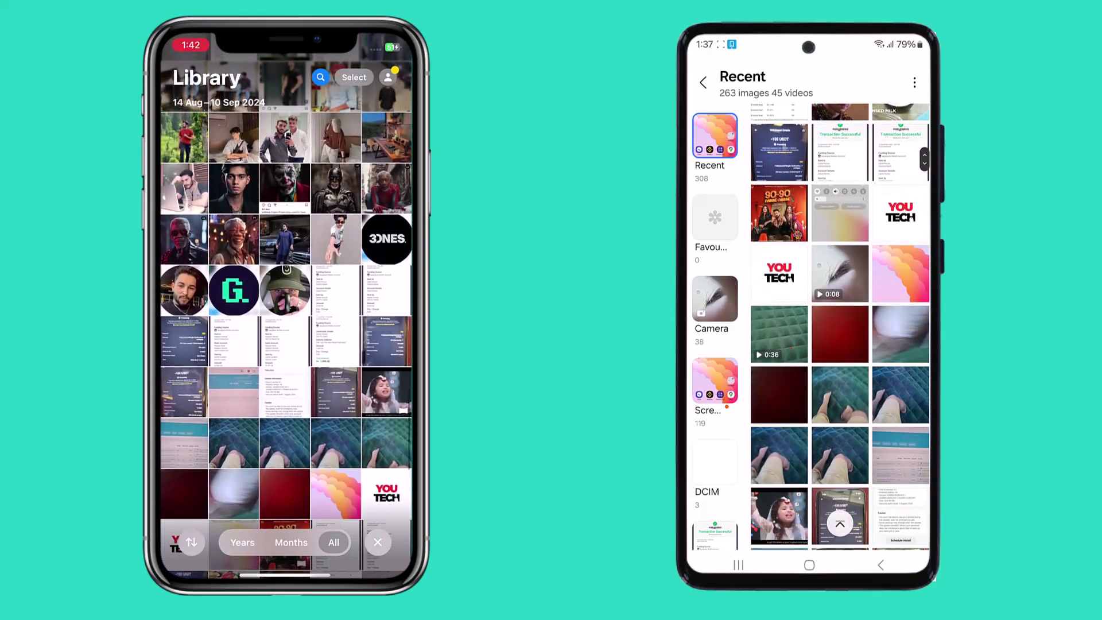
pyautogui.scroll(10, 286, 333)
pyautogui.scroll(-10, 840, 327)
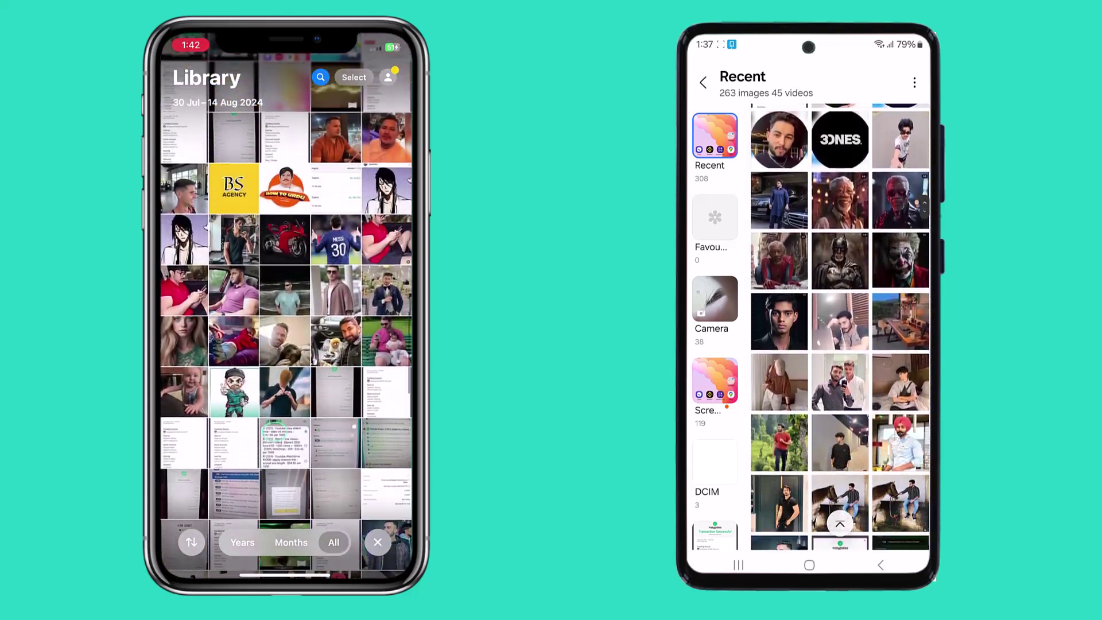
pyautogui.scroll(10, 286, 333)
pyautogui.scroll(-10, 840, 327)
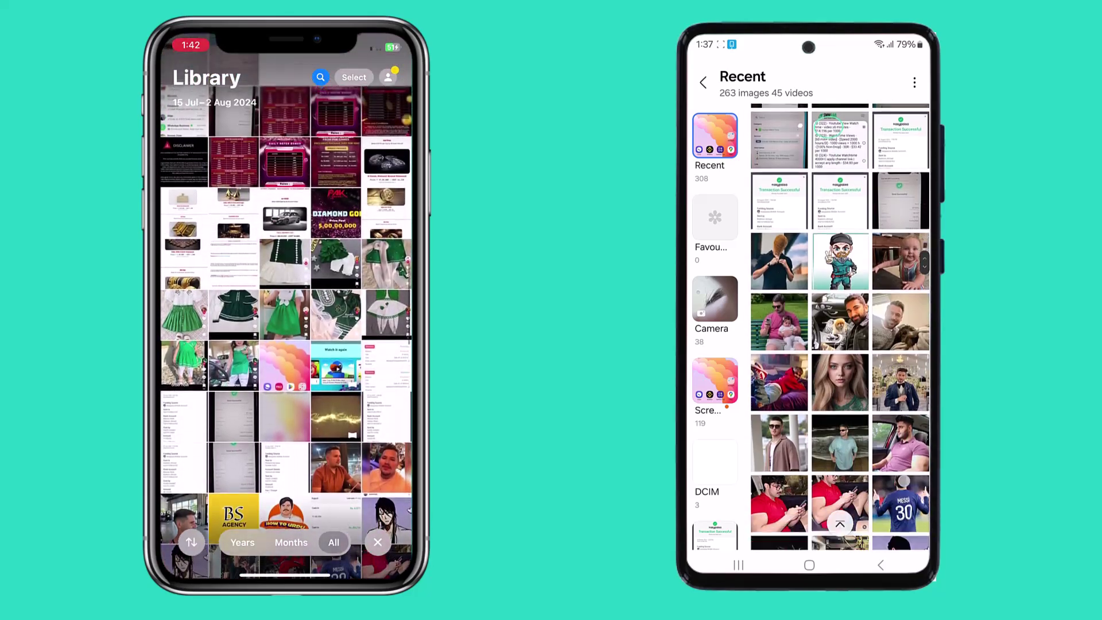
pyautogui.scroll(10, 286, 333)
pyautogui.scroll(-10, 839, 327)
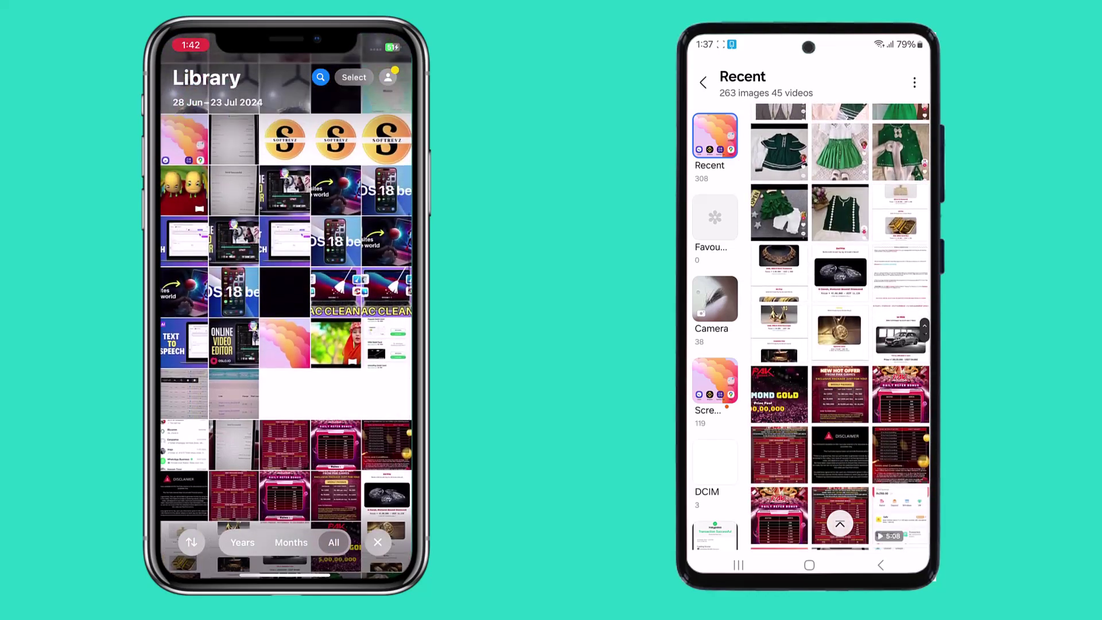
pyautogui.scroll(10, 286, 333)
pyautogui.scroll(-10, 840, 327)
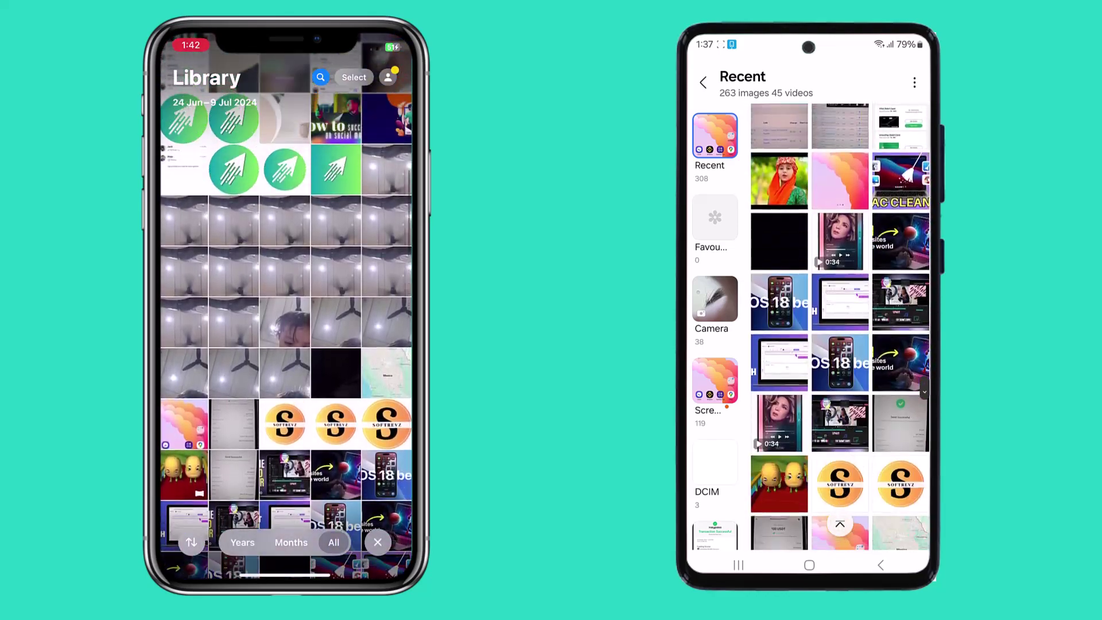
pyautogui.scroll(5, 286, 333)
pyautogui.scroll(-5, 840, 328)
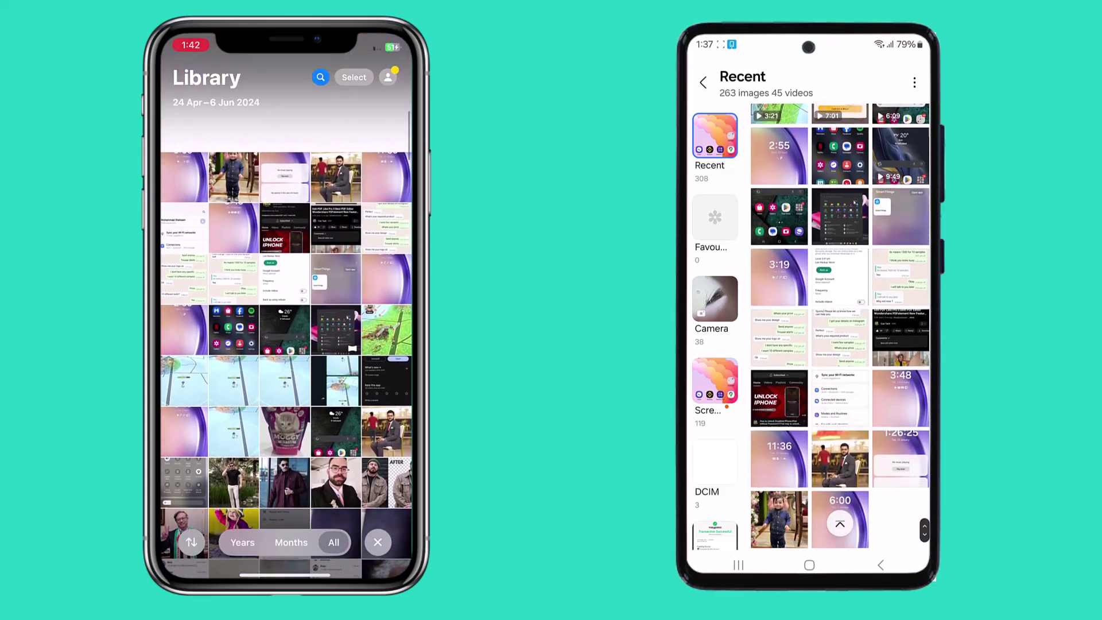
pyautogui.scroll(5, 285, 333)
pyautogui.scroll(-5, 840, 327)
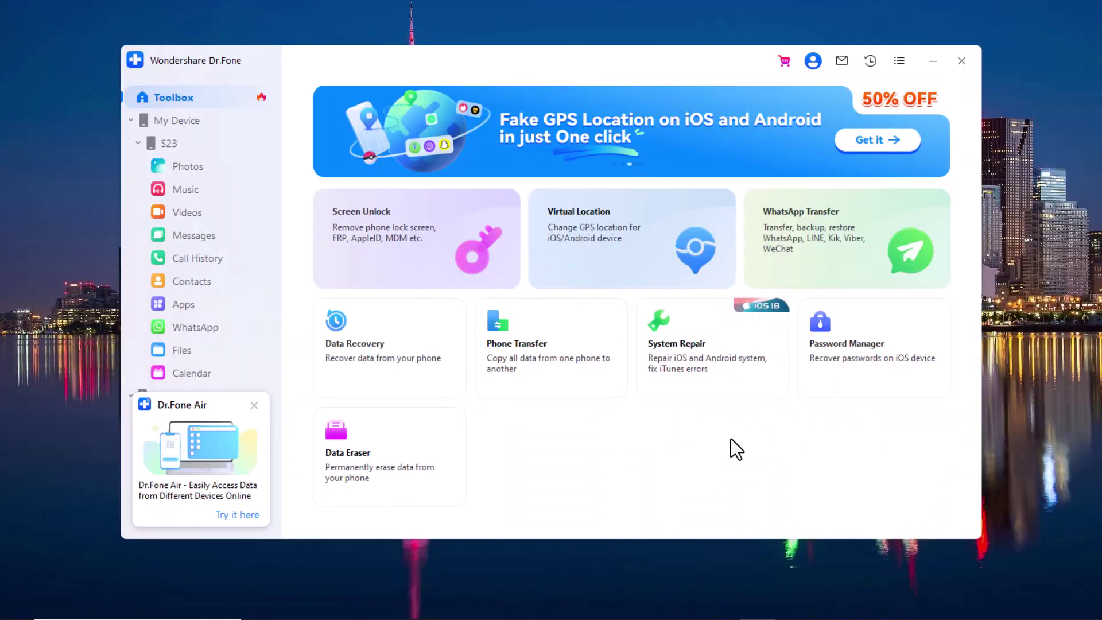
pyautogui.moveTo(681, 252)
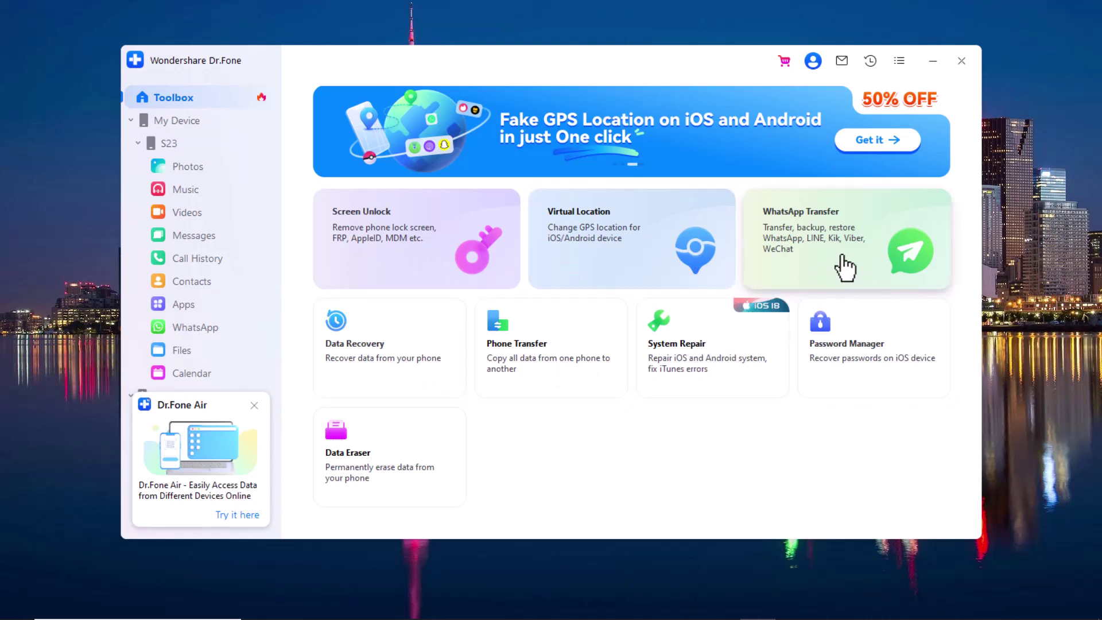
pyautogui.moveTo(796, 241)
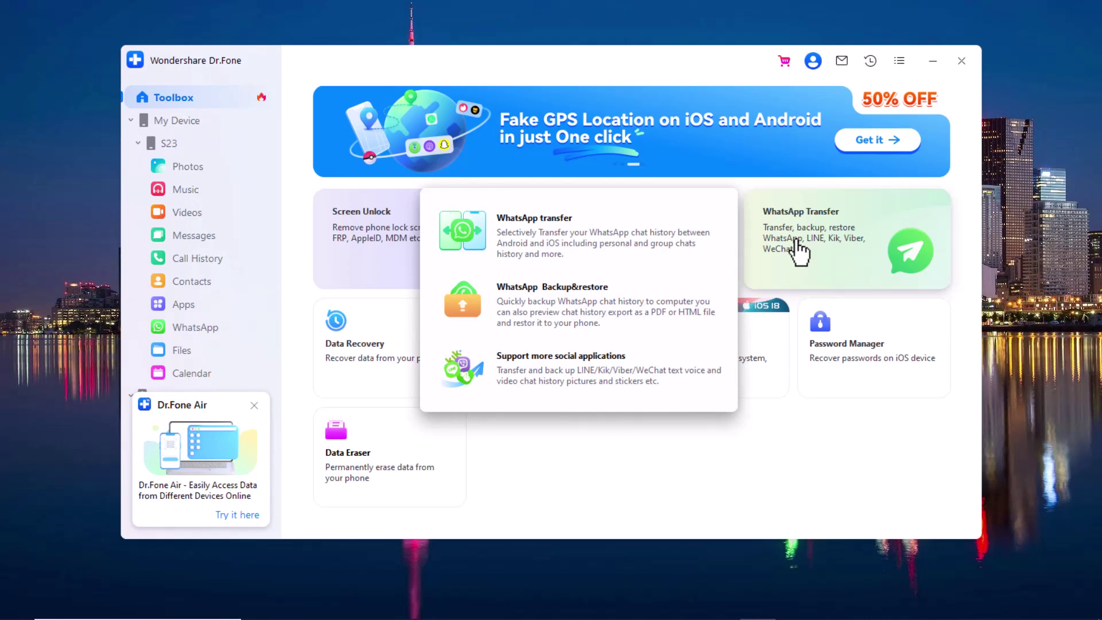